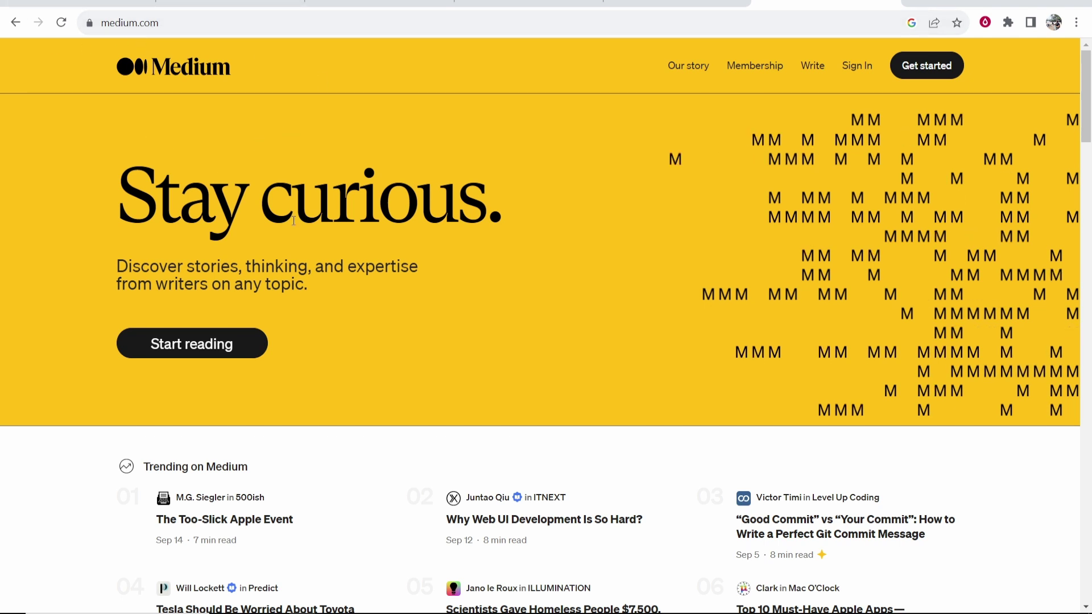
Step: Start the Medium sign-up and choose the email-address option
left_click(923, 76)
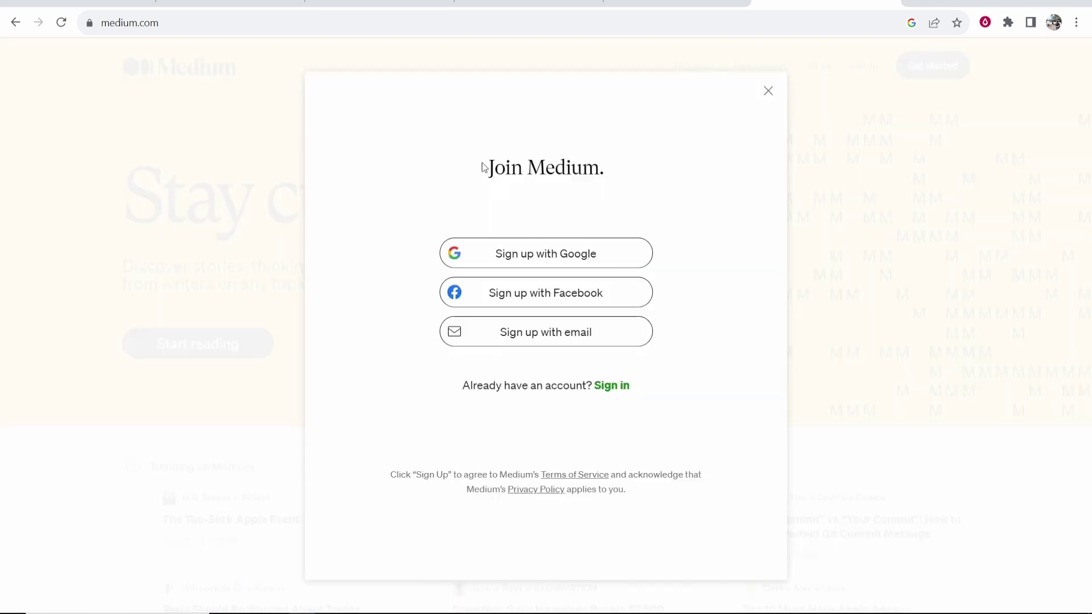
left_click_drag(487, 173, 611, 173)
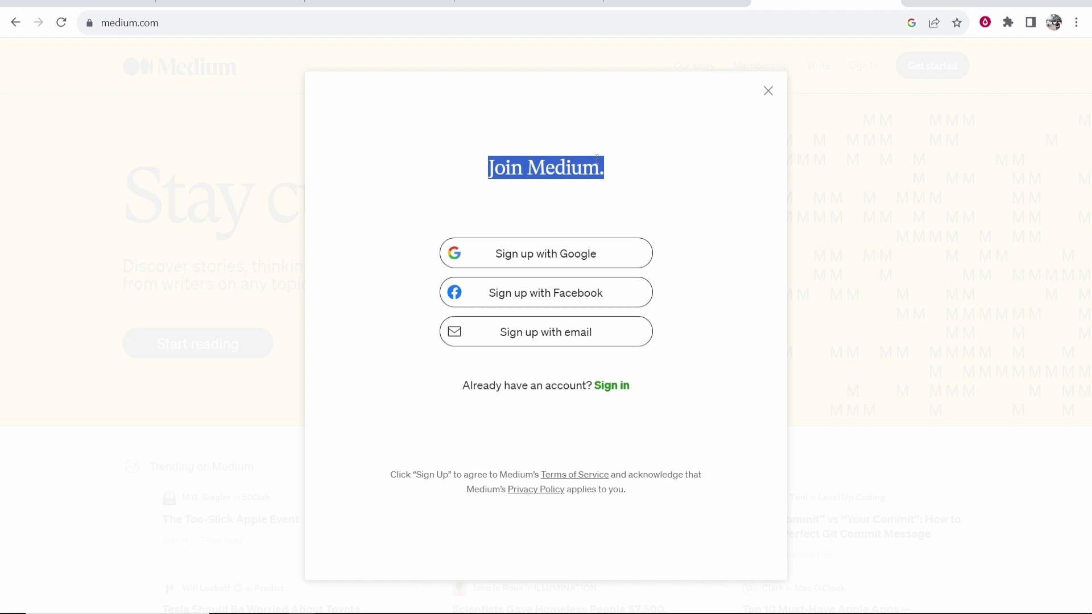
left_click(564, 153)
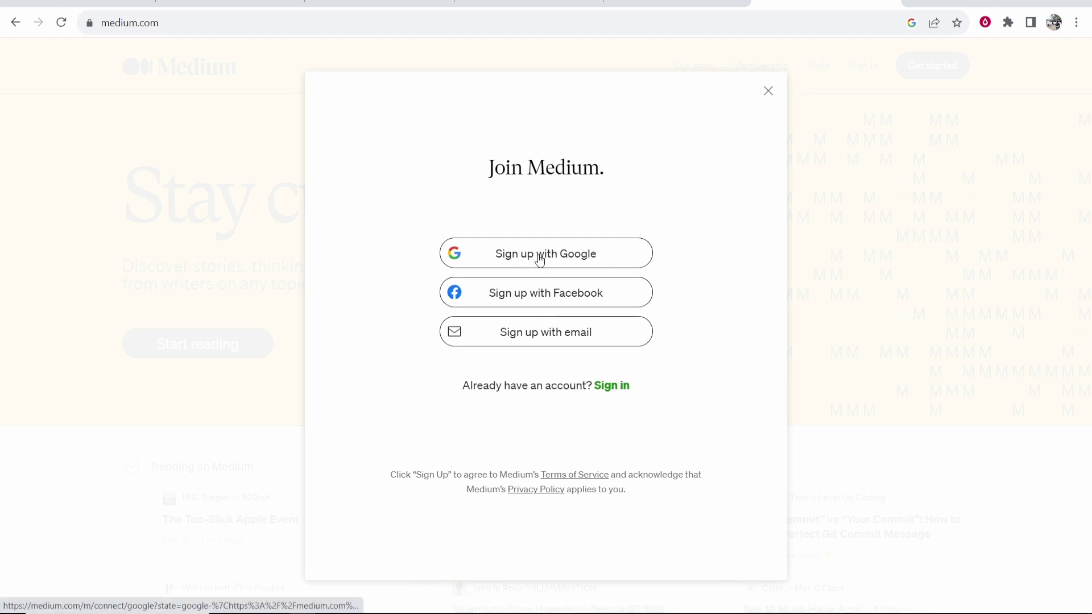
left_click(504, 338)
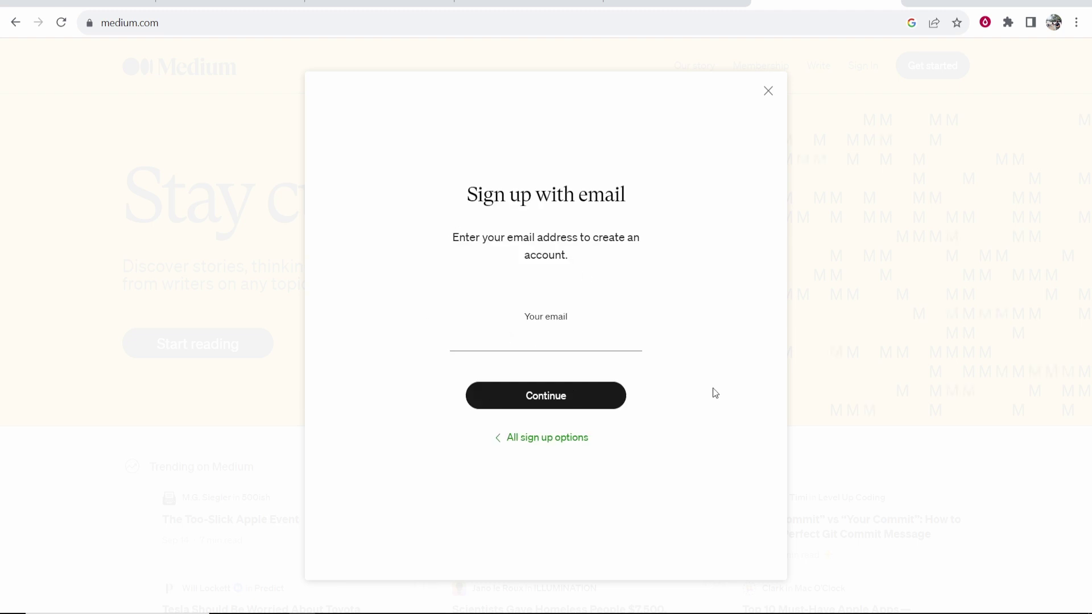
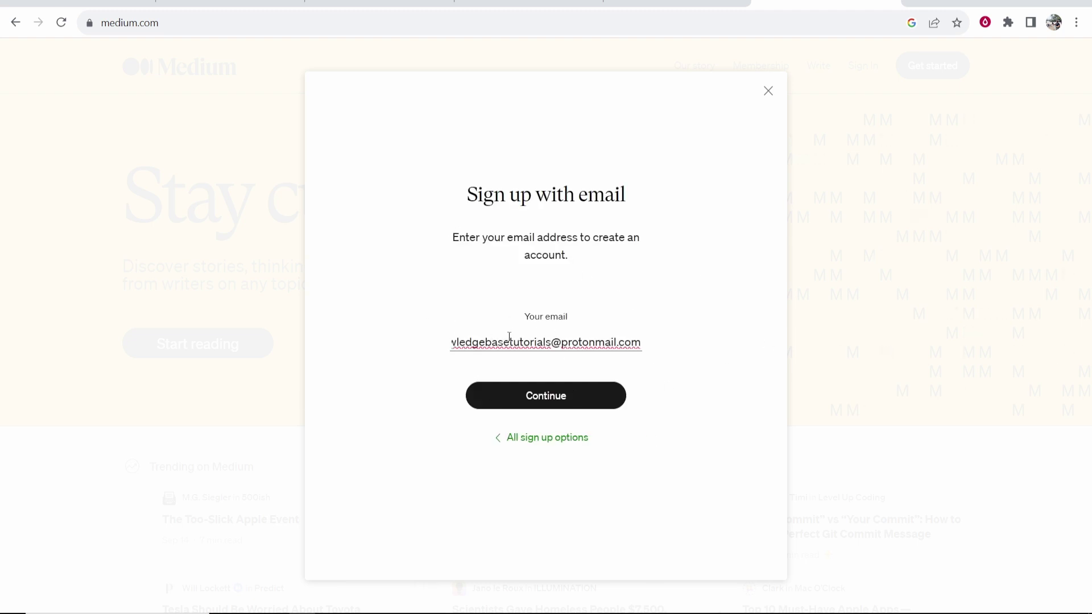
Step: Submit the email address so Medium sends a confirmation link
left_click(534, 399)
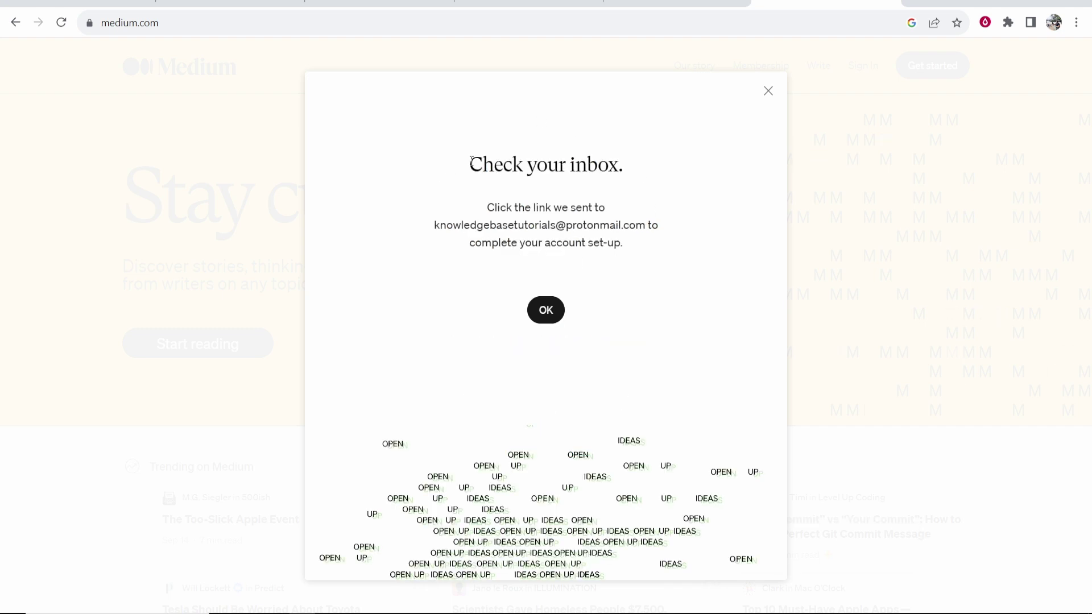
left_click_drag(471, 163, 634, 157)
left_click(652, 167)
Step: Refresh the Proton Mail inbox and open Medium's 'Finish creating your account' email
left_click(538, 15)
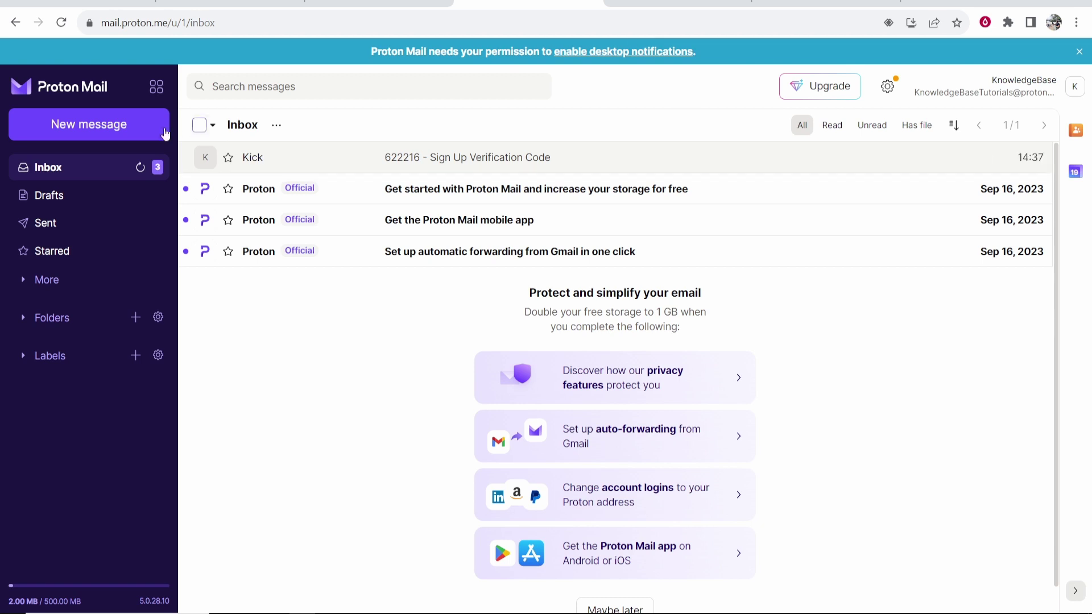
left_click(140, 167)
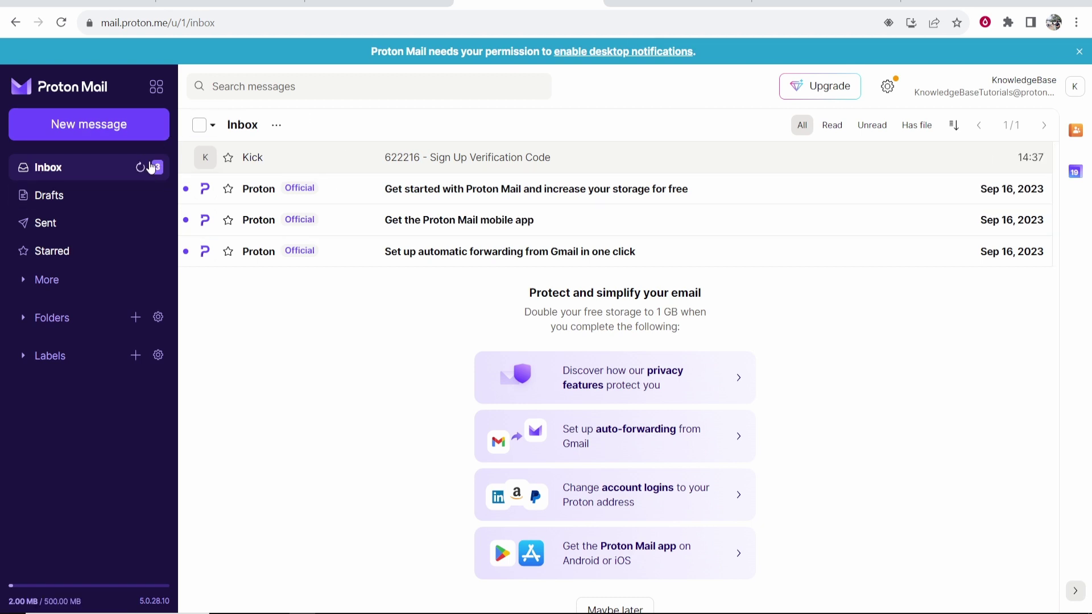
left_click(648, 158)
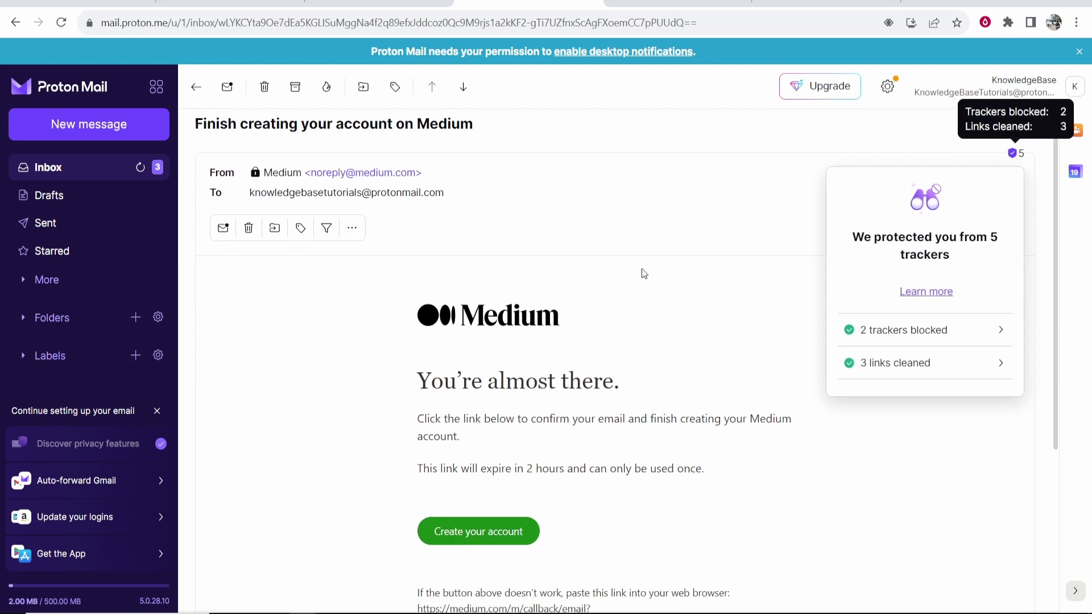
scroll(643, 275, "down", 3)
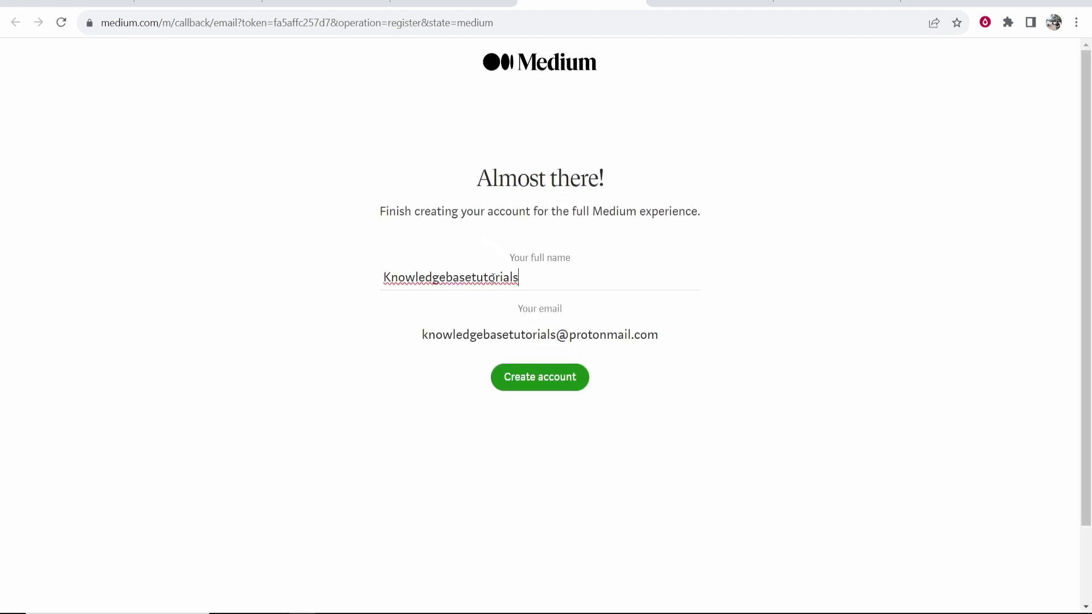
Step: Replace the prefilled full name with John Smith and create the account
left_click_drag(511, 278, 343, 289)
key("BackSpace")
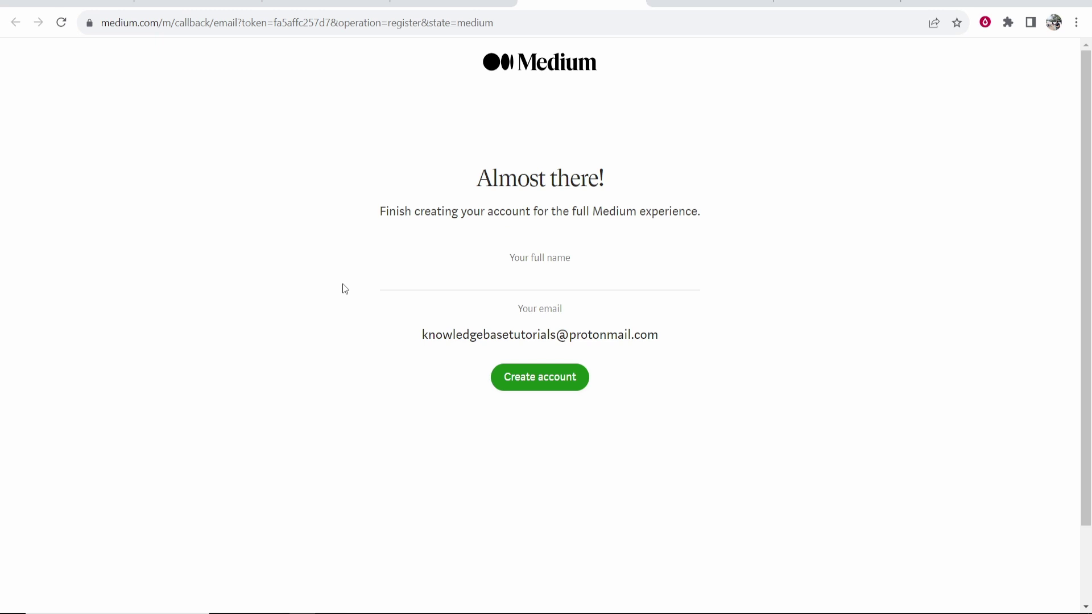
type("John Smi")
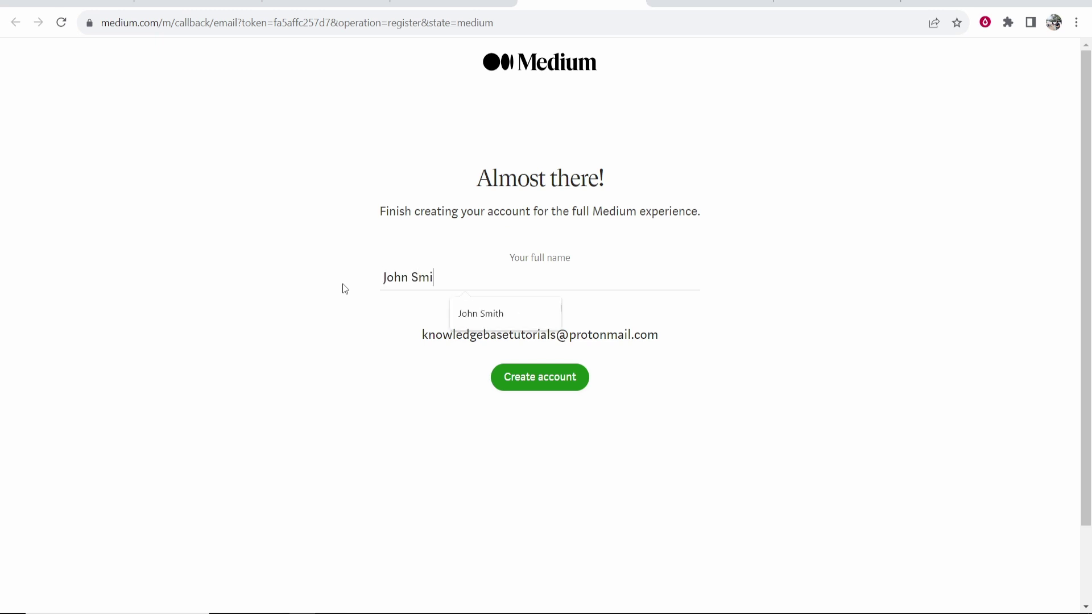
type("th")
left_click(546, 383)
left_click_drag(422, 141, 669, 144)
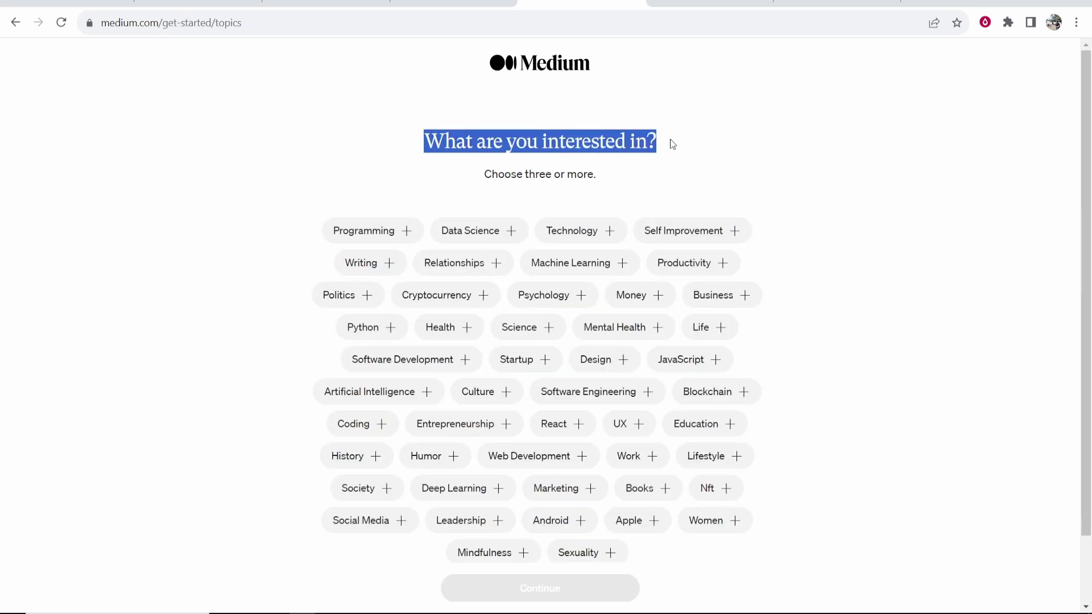
left_click(646, 175)
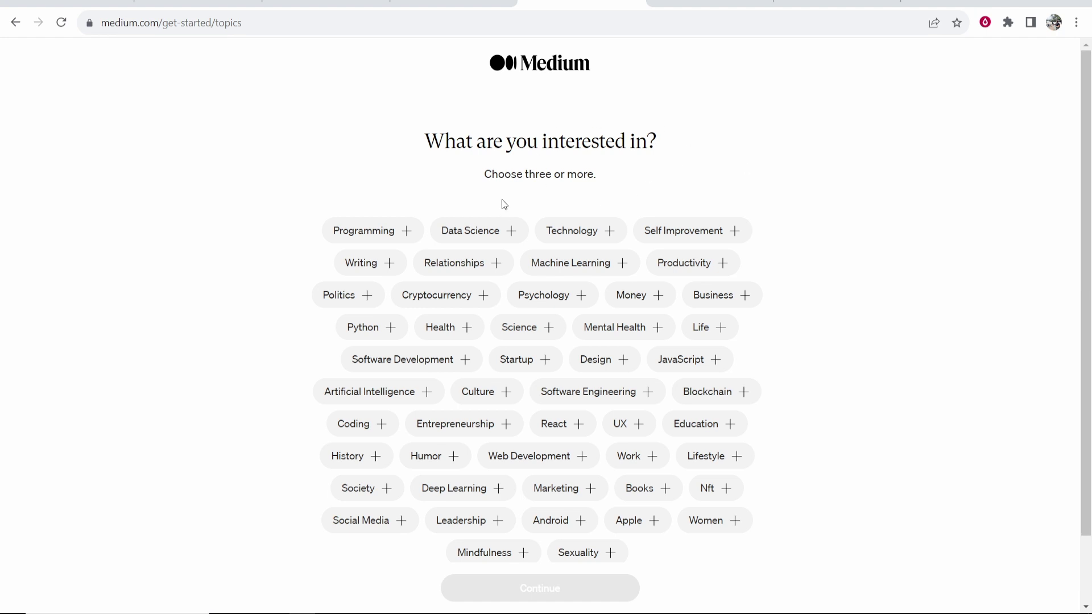
Step: Follow the Self Improvement, Money and Business topics
left_click(730, 233)
left_click(666, 301)
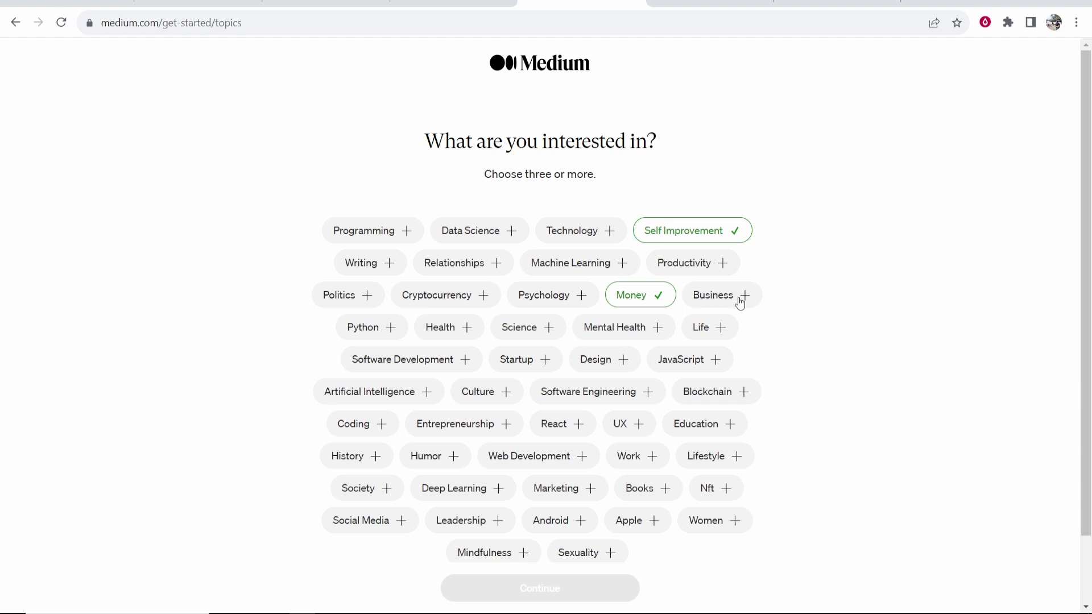
left_click(755, 295)
Step: Skip the paid membership plans and continue with a free account to the home feed
left_click(545, 592)
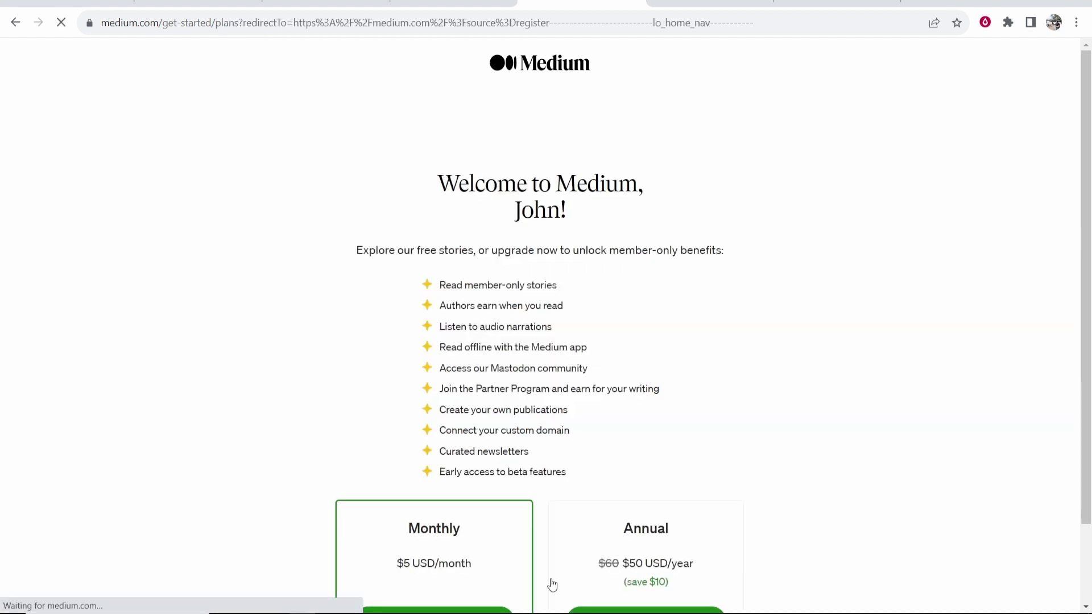
scroll(739, 214, "down", 2)
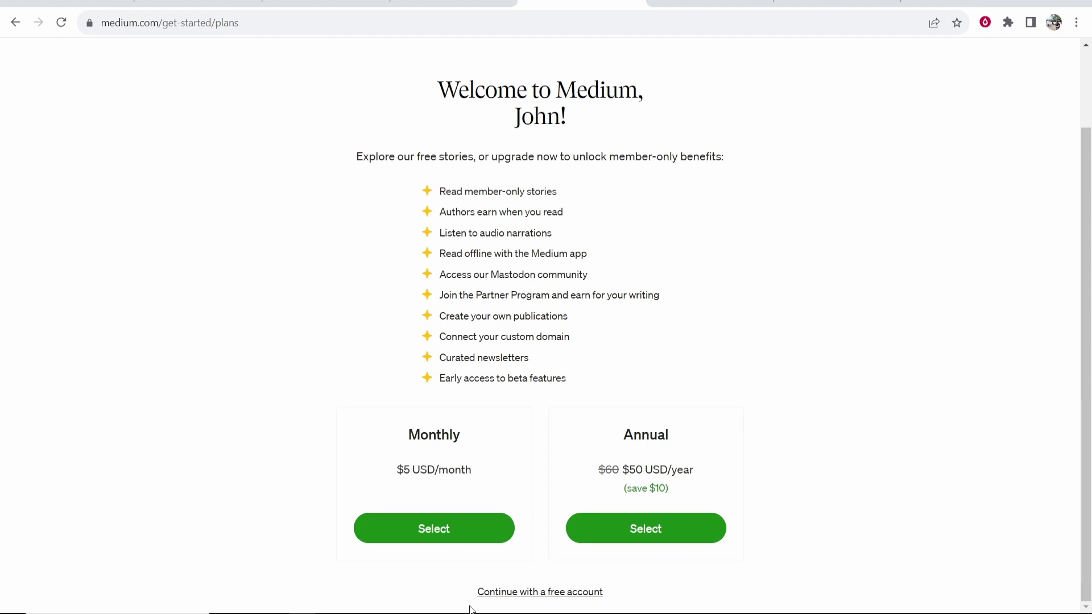
left_click_drag(468, 597, 617, 592)
left_click(560, 602)
left_click(522, 592)
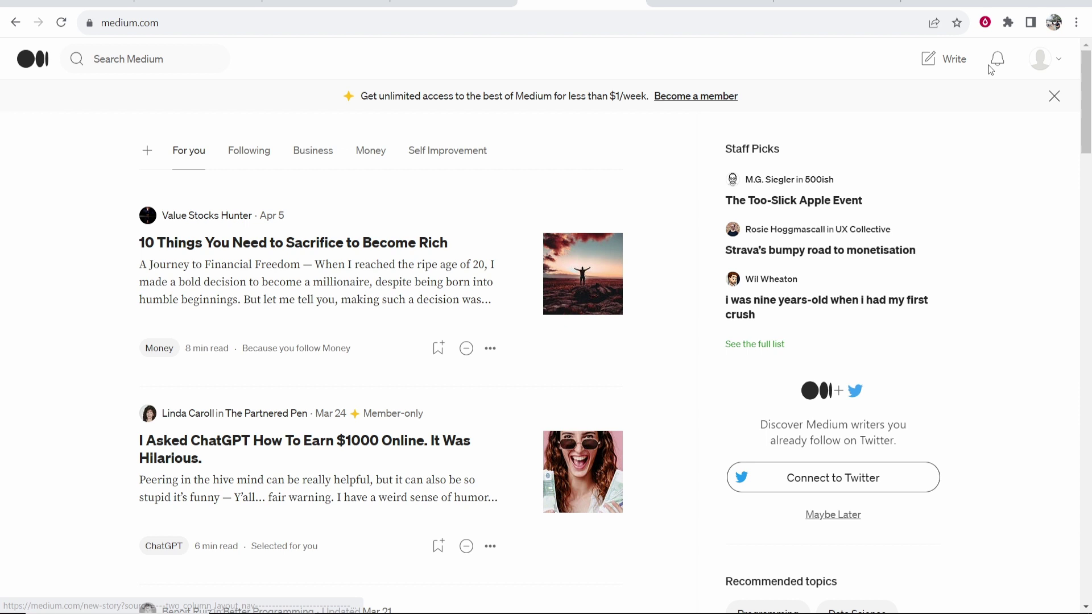
scroll(412, 202, "down", 3)
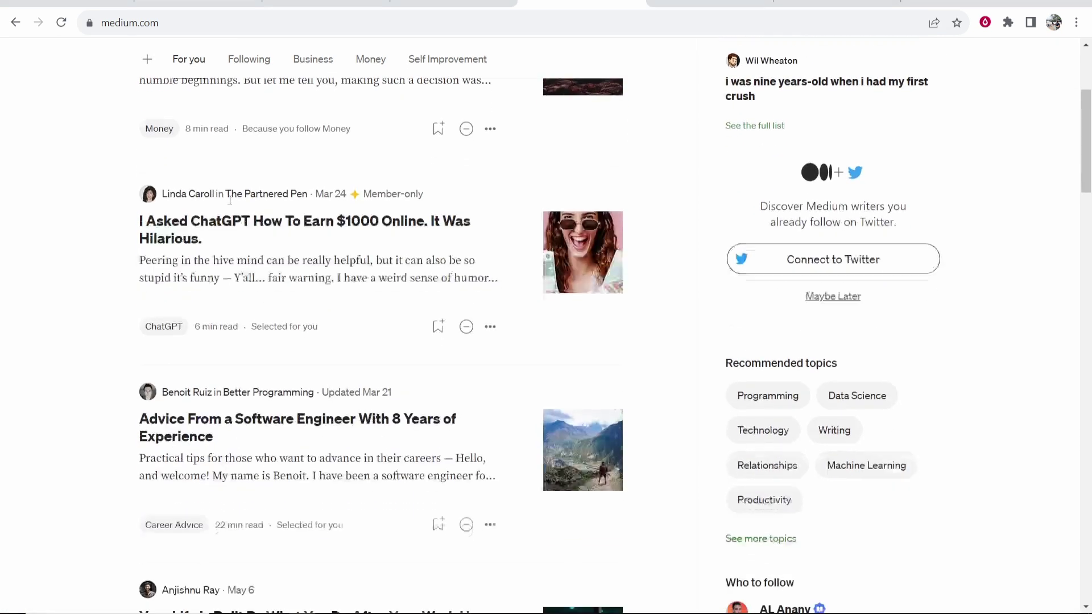
scroll(312, 280, "down", 2)
scroll(392, 293, "down", 1)
scroll(401, 317, "up", 5)
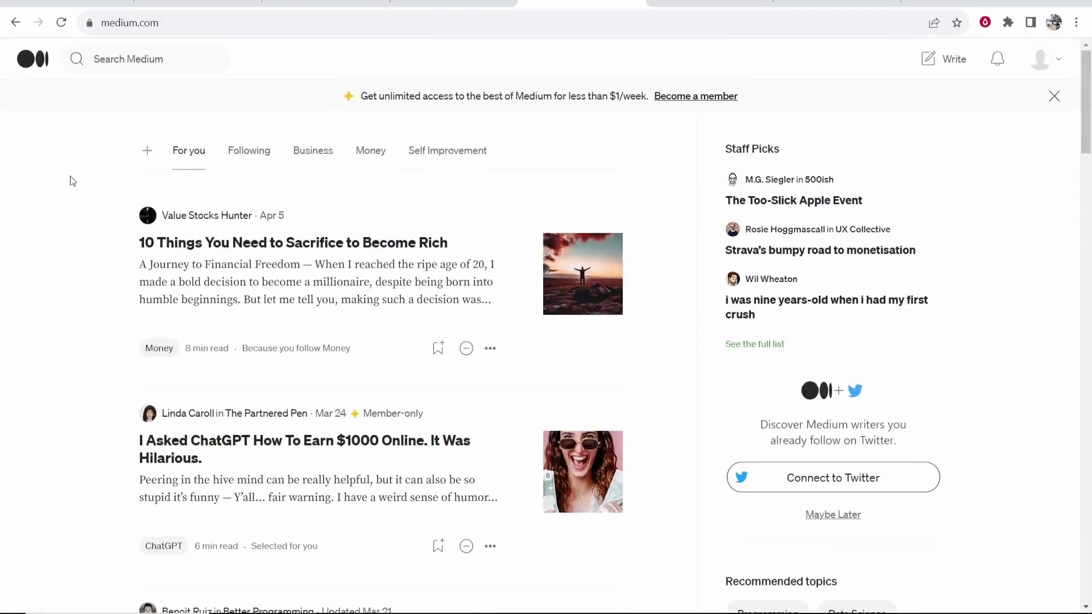